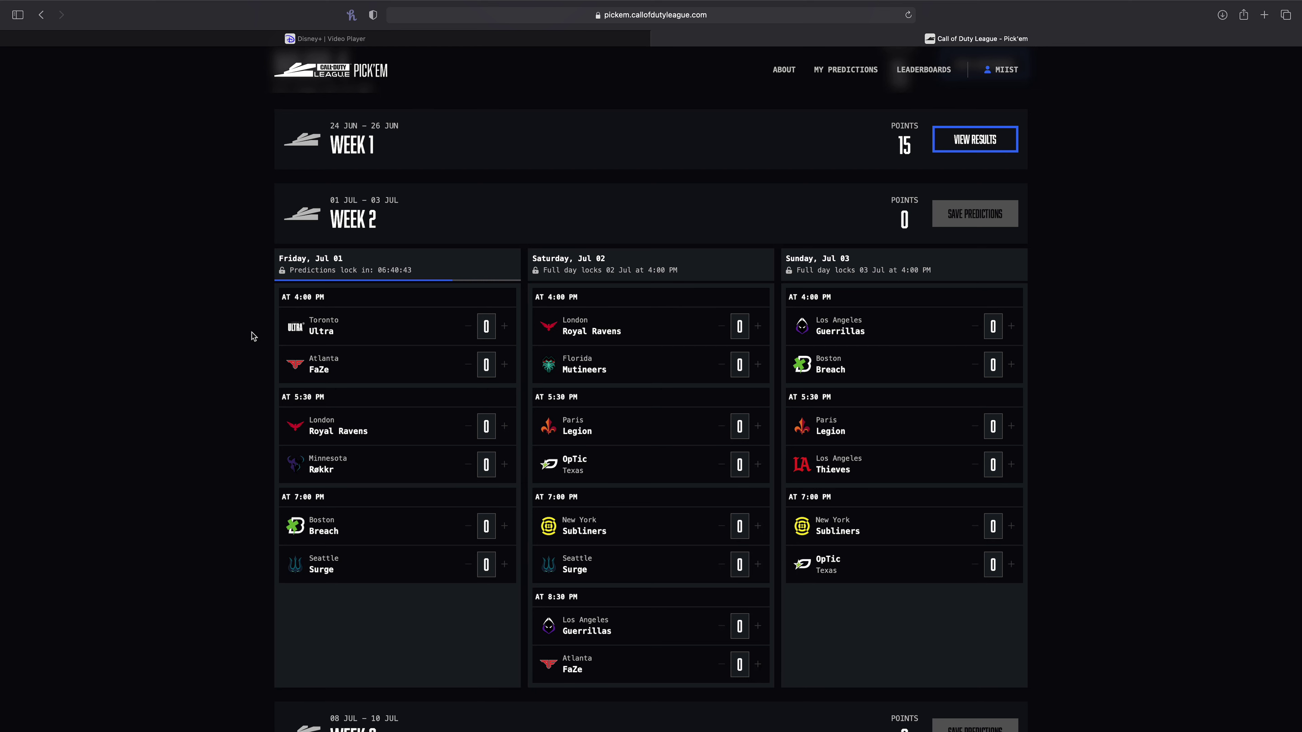
Enter Friday scores: FaZe 3, Ultra 1, Royal Ravens 3, Røkkr 1, Surge 3
{"action": "left_click", "coordinate": [505, 366]}
{"action": "left_click", "coordinate": [505, 366]}
{"action": "left_click", "coordinate": [504, 365]}
{"action": "left_click", "coordinate": [504, 327]}
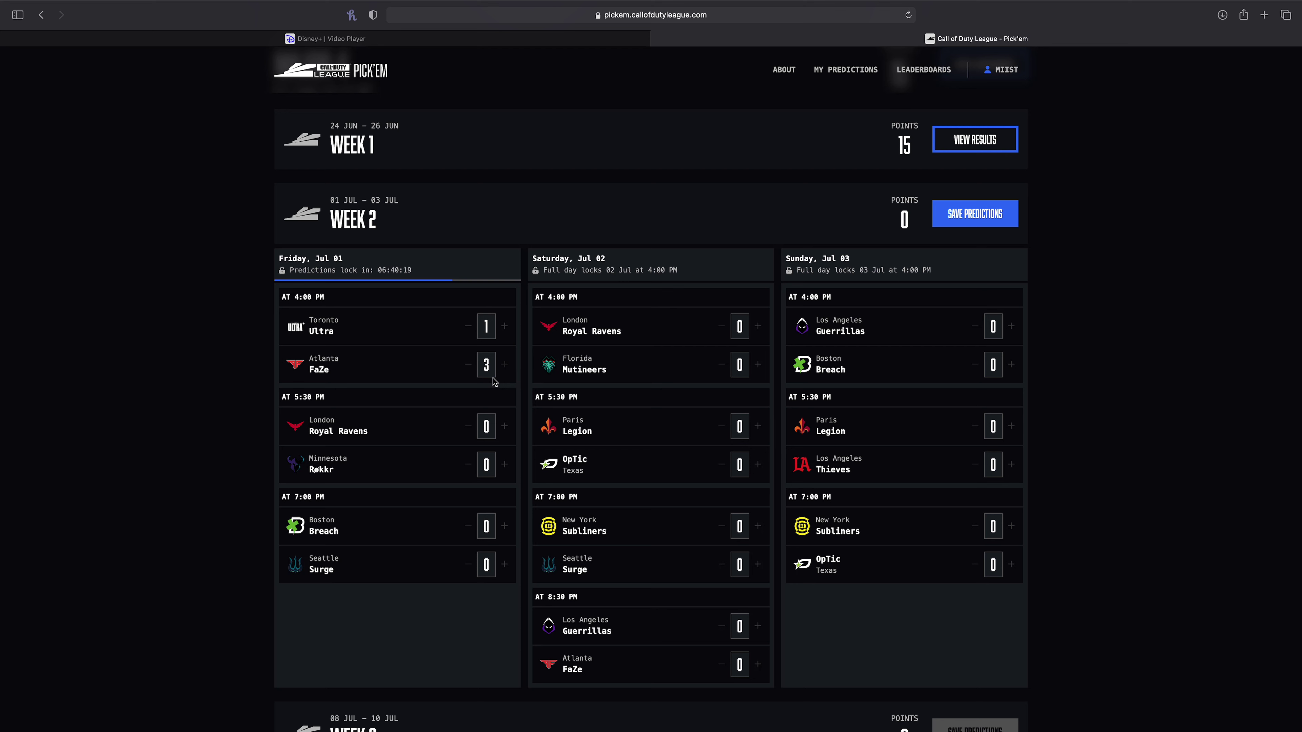
{"action": "left_click", "coordinate": [506, 427]}
{"action": "left_click", "coordinate": [505, 427]}
{"action": "left_click", "coordinate": [505, 427]}
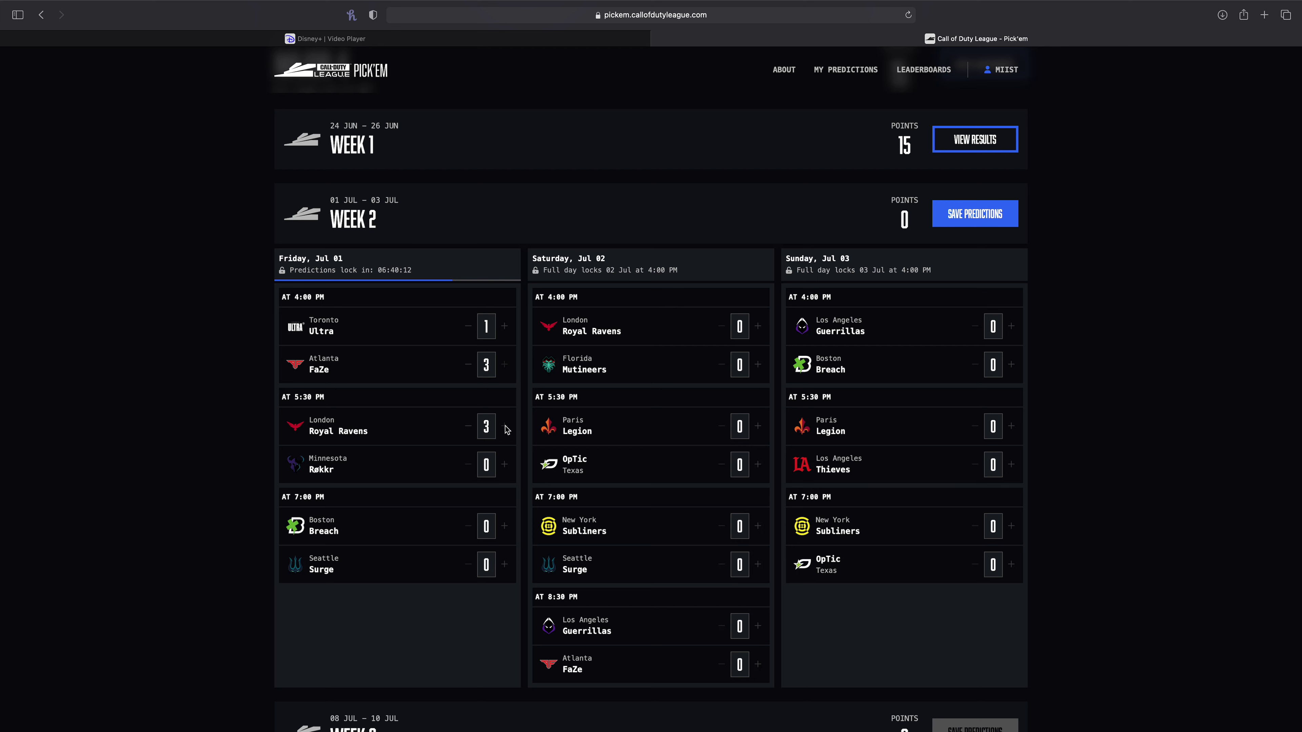
{"action": "left_click", "coordinate": [504, 466]}
{"action": "triple_click", "coordinate": [505, 564]}
Set Saturday's early picks: Royal Ravens 3–0 Mutineers and OpTic Texas 3–2 Paris Legion
{"action": "left_click", "coordinate": [758, 328]}
{"action": "left_click", "coordinate": [758, 328]}
{"action": "left_click", "coordinate": [758, 329]}
{"action": "left_click", "coordinate": [757, 465]}
{"action": "left_click", "coordinate": [758, 465]}
{"action": "left_click", "coordinate": [757, 465]}
{"action": "left_click", "coordinate": [758, 426]}
{"action": "left_click", "coordinate": [757, 426]}
Set Saturday's late picks: Surge 3–1 Subliners and FaZe 3–1 Guerrillas
{"action": "left_click", "coordinate": [758, 564]}
{"action": "left_click", "coordinate": [757, 564]}
{"action": "left_click", "coordinate": [757, 564]}
{"action": "left_click", "coordinate": [758, 526]}
{"action": "left_click", "coordinate": [759, 665]}
{"action": "left_click", "coordinate": [758, 665]}
{"action": "left_click", "coordinate": [758, 665]}
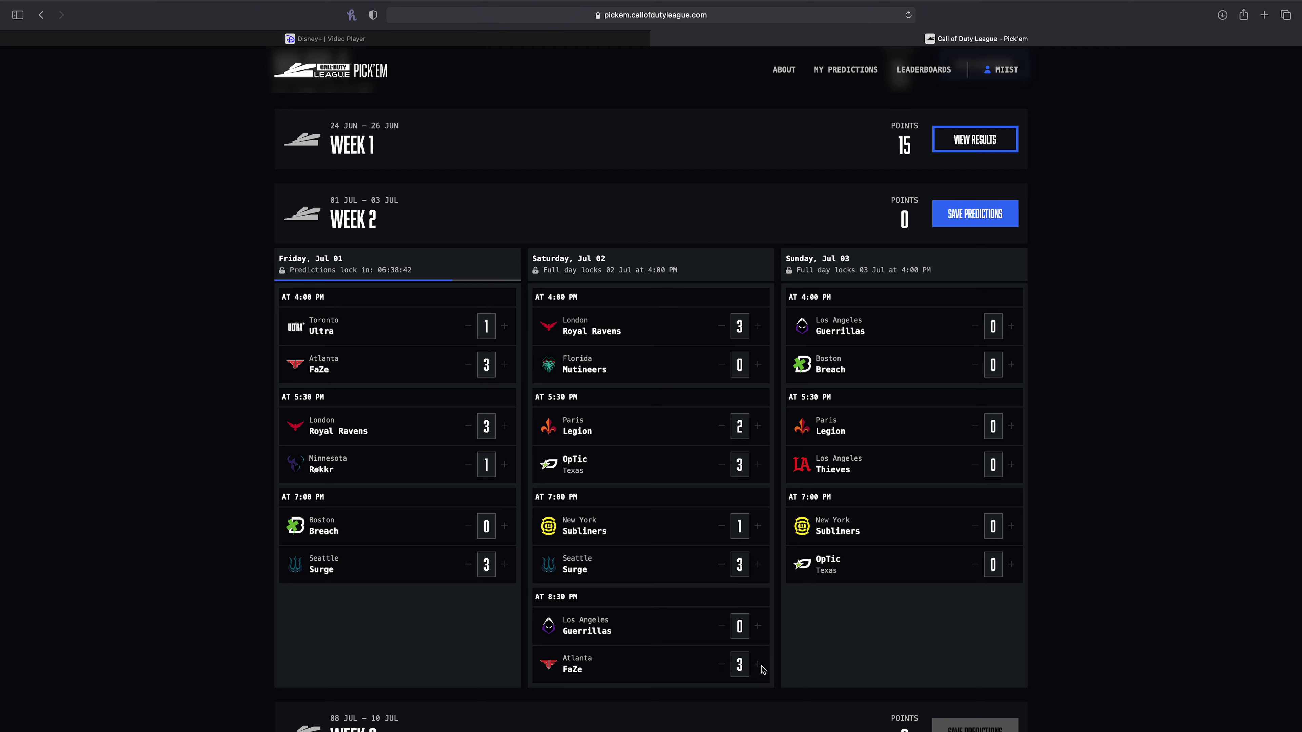
{"action": "left_click", "coordinate": [758, 626]}
{"action": "left_click", "coordinate": [581, 145]}
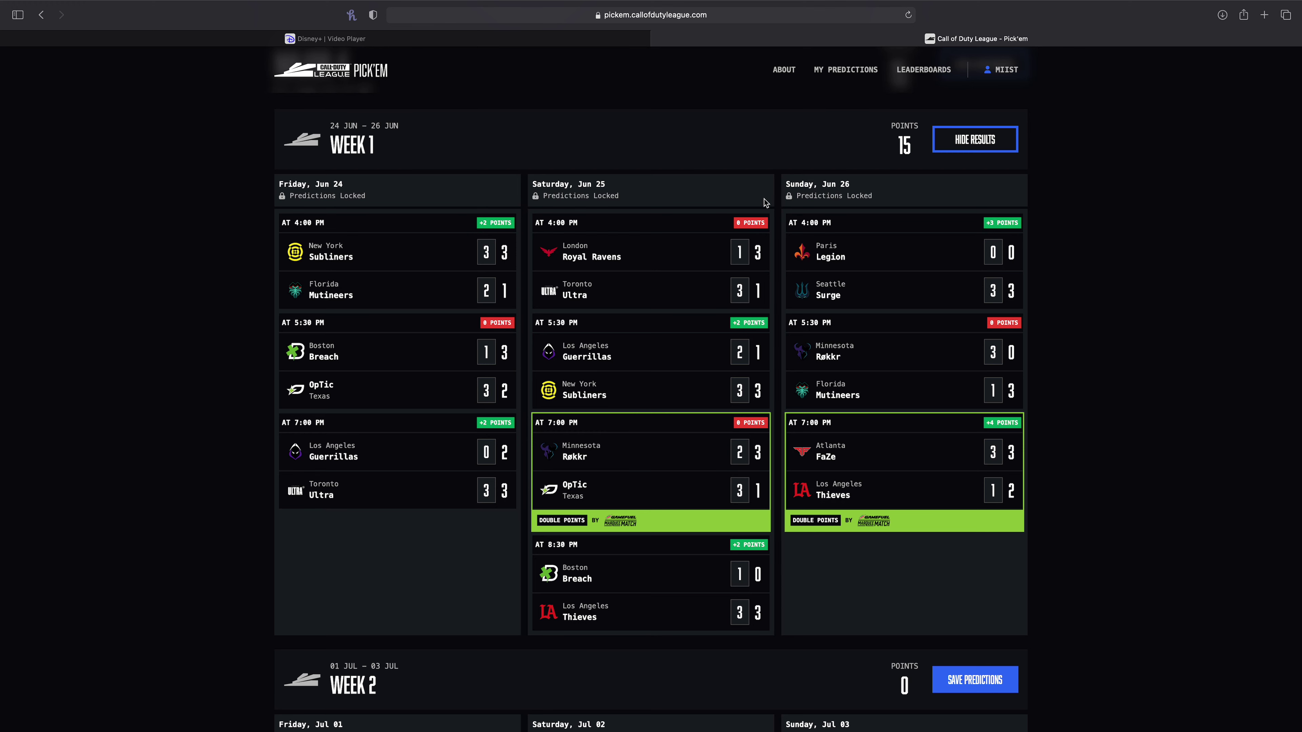
{"action": "left_click", "coordinate": [717, 138]}
{"action": "scroll", "coordinate": [596, 445], "scroll_direction": "down", "scroll_amount": 1}
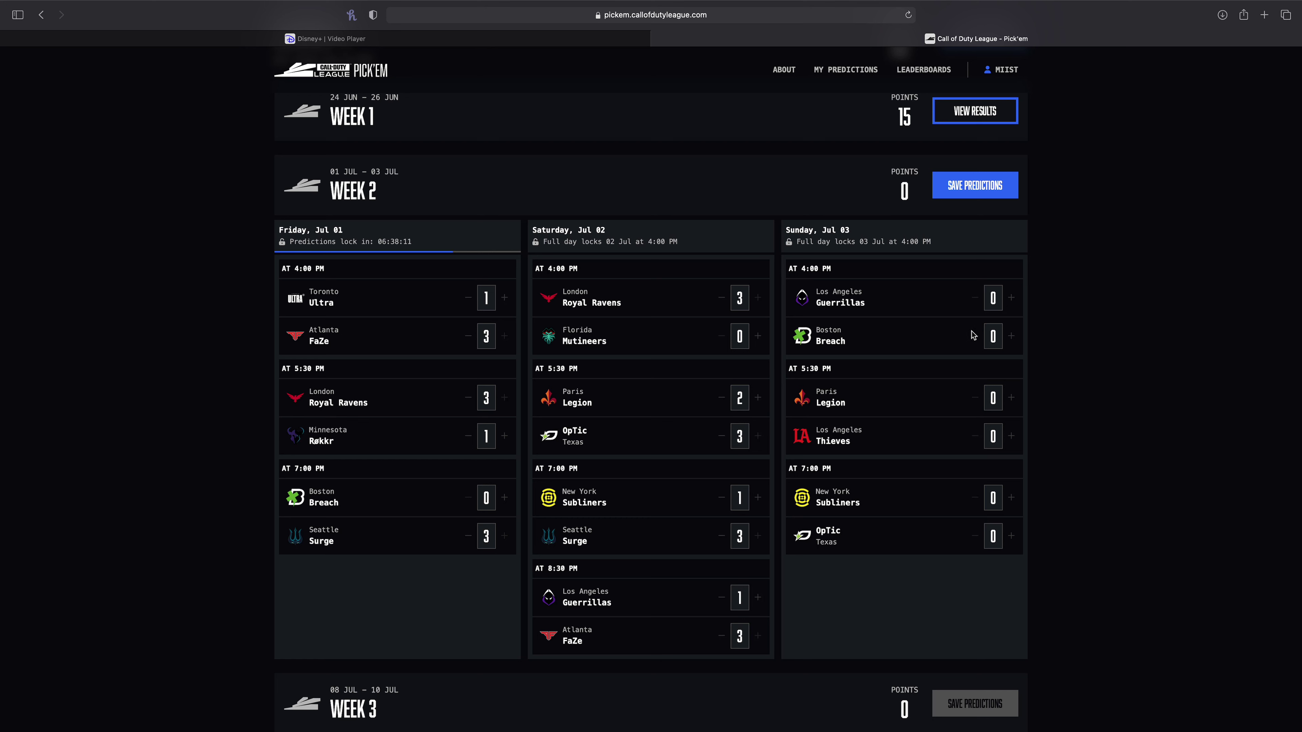
{"action": "left_click", "coordinate": [1266, 14]}
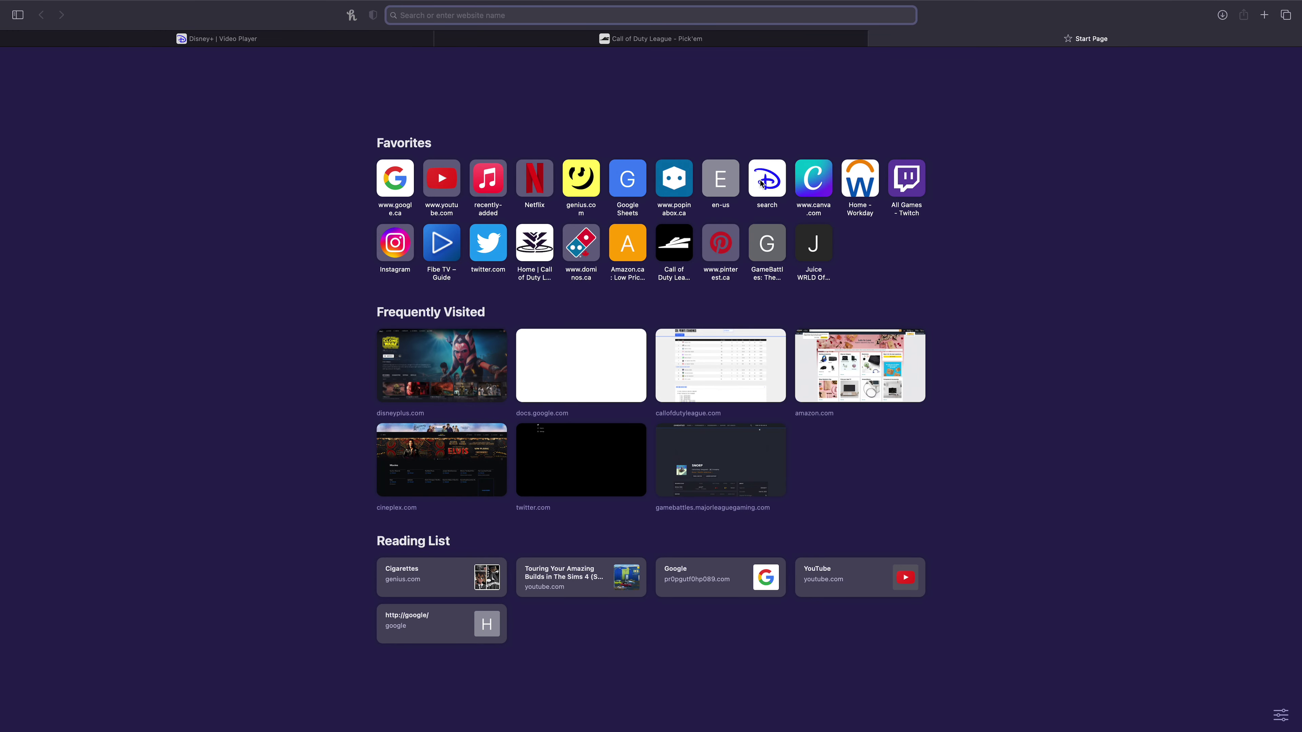
Check the 2022 CDL Points Standings on the Call of Duty League site, then return to Pick'em
{"action": "left_click", "coordinate": [730, 170]}
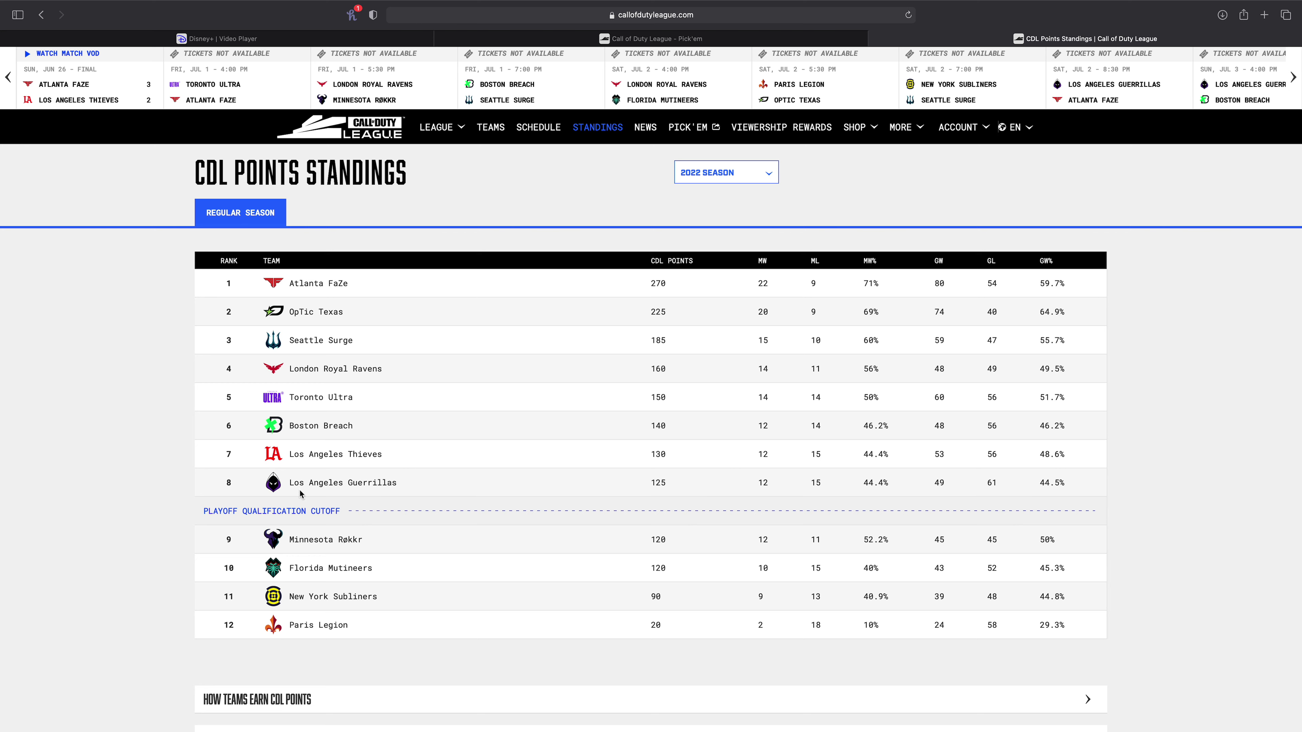
{"action": "left_click", "coordinate": [711, 41]}
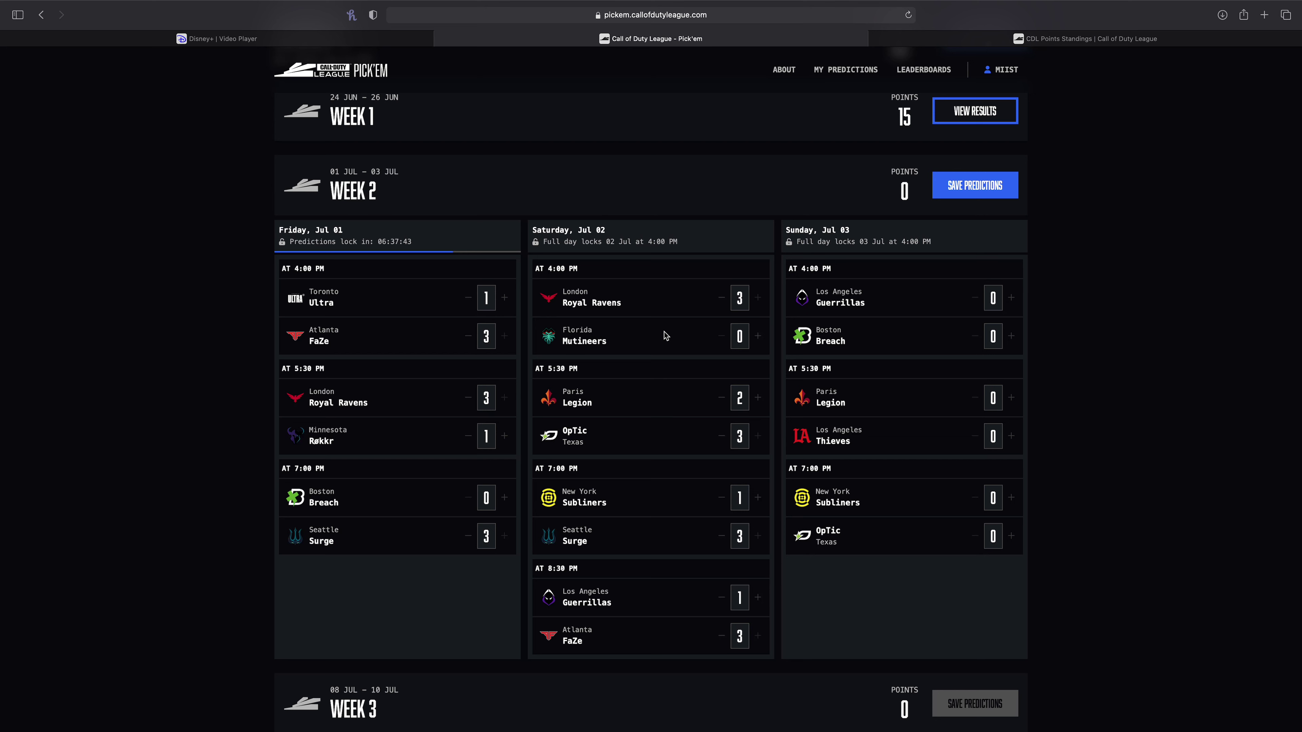
Enter Sunday scores: Boston Breach 3, LA Thieves 3, NY Subliners 3, OpTic Texas 2
{"action": "left_click", "coordinate": [1013, 337]}
{"action": "left_click", "coordinate": [1012, 337]}
{"action": "left_click", "coordinate": [1012, 337]}
{"action": "left_click", "coordinate": [1012, 437]}
{"action": "left_click", "coordinate": [1011, 437]}
{"action": "left_click", "coordinate": [1011, 437]}
{"action": "left_click", "coordinate": [1011, 497]}
{"action": "left_click", "coordinate": [1011, 497]}
{"action": "left_click", "coordinate": [1010, 497]}
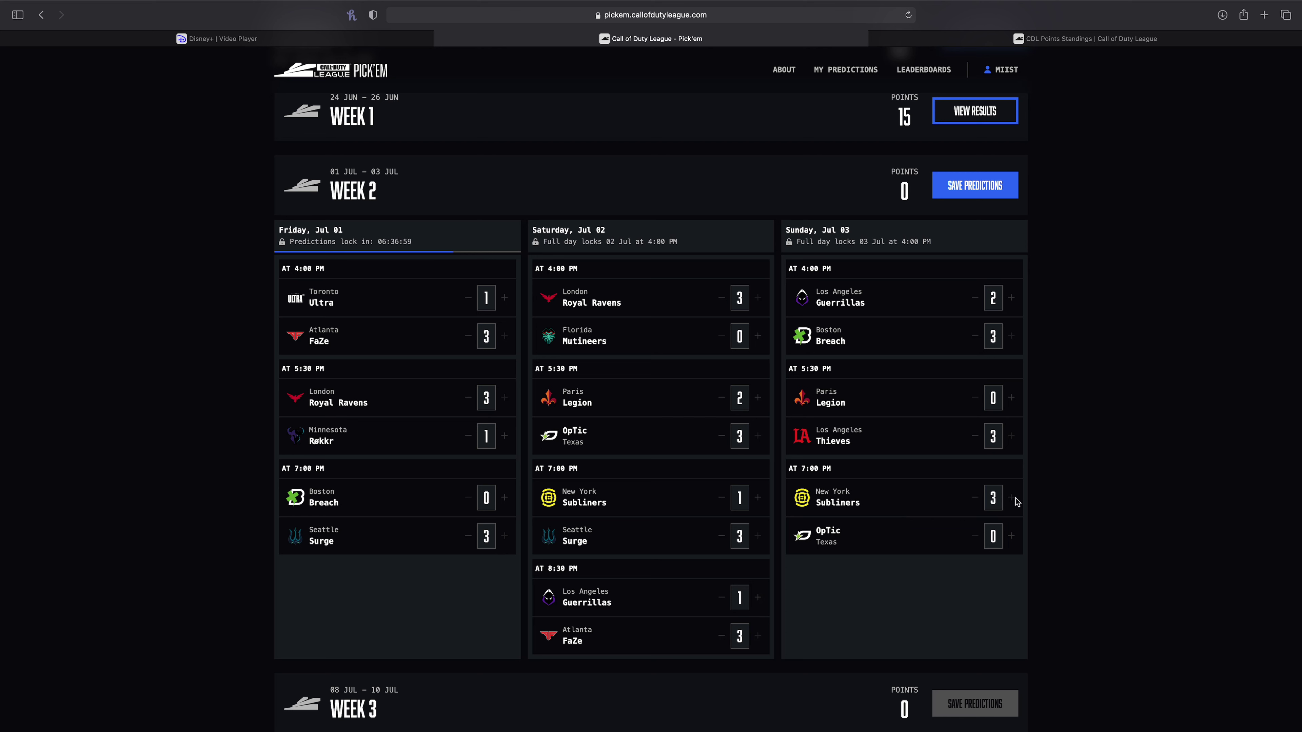
{"action": "left_click", "coordinate": [1011, 536]}
{"action": "left_click", "coordinate": [1011, 537]}
{"action": "scroll", "coordinate": [844, 384], "scroll_direction": "up", "scroll_amount": 2}
{"action": "left_click", "coordinate": [975, 168]}
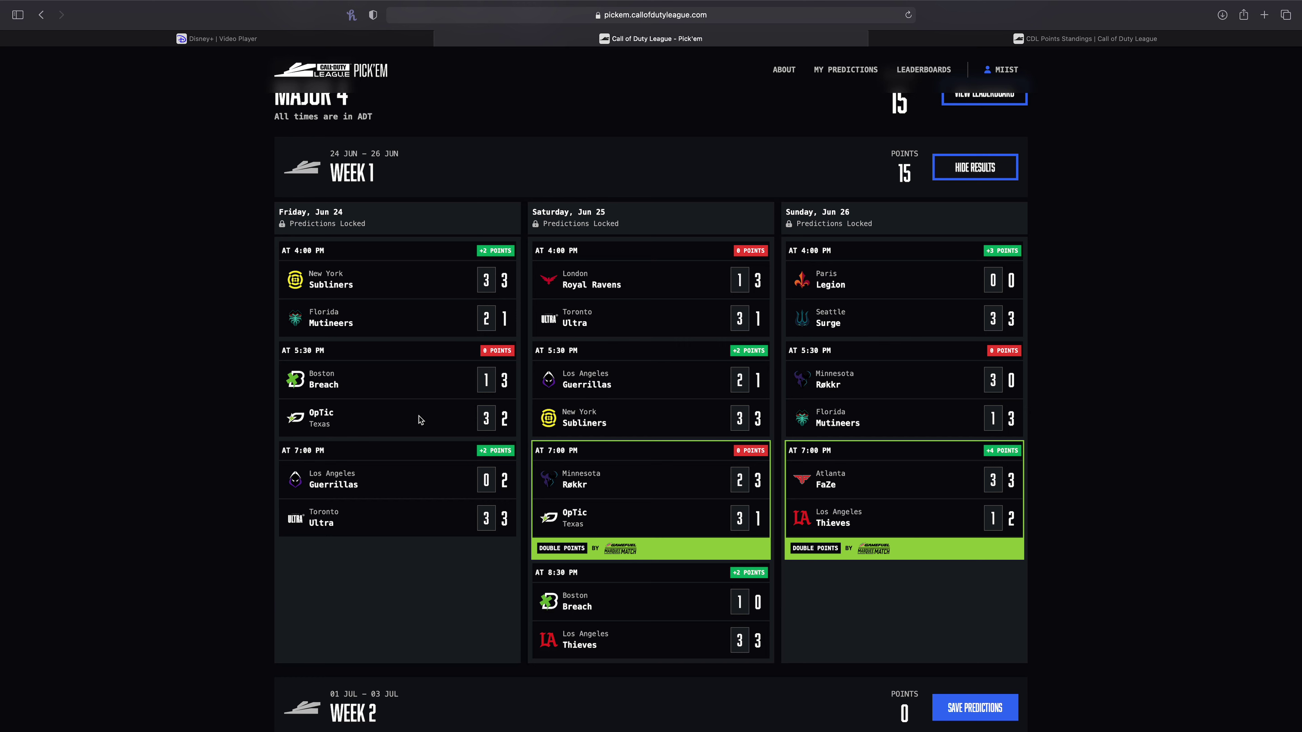
{"action": "left_click", "coordinate": [982, 177]}
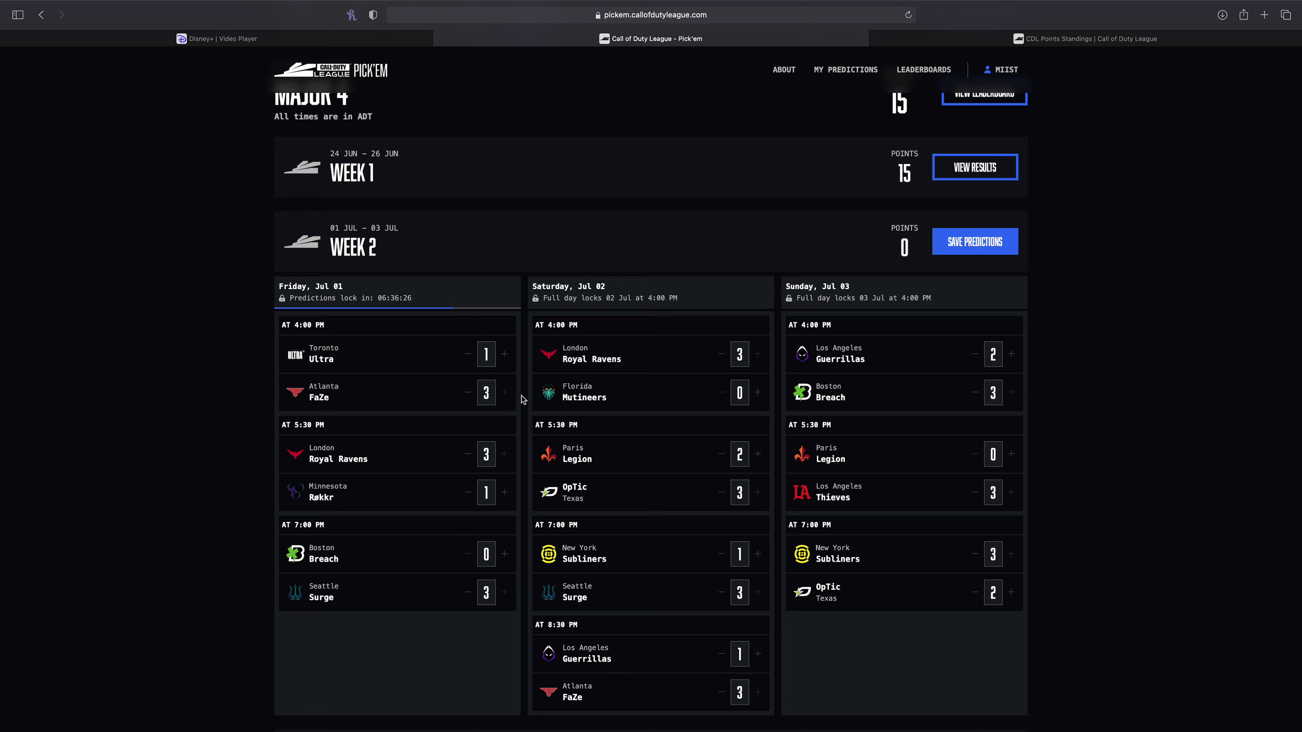
{"action": "scroll", "coordinate": [521, 399], "scroll_direction": "down", "scroll_amount": 2}
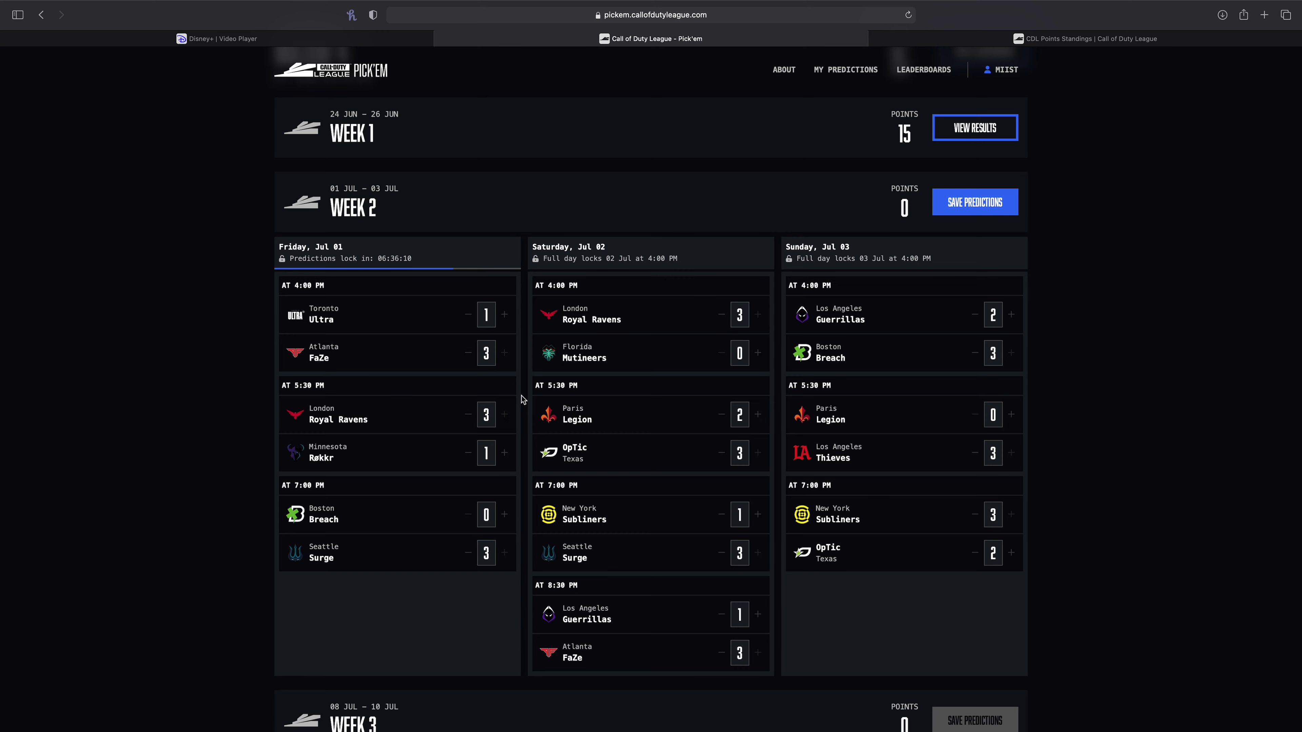
Save the Week 2 predictions with the SAVE PREDICTIONS button
{"action": "scroll", "coordinate": [522, 400], "scroll_direction": "down", "scroll_amount": 1}
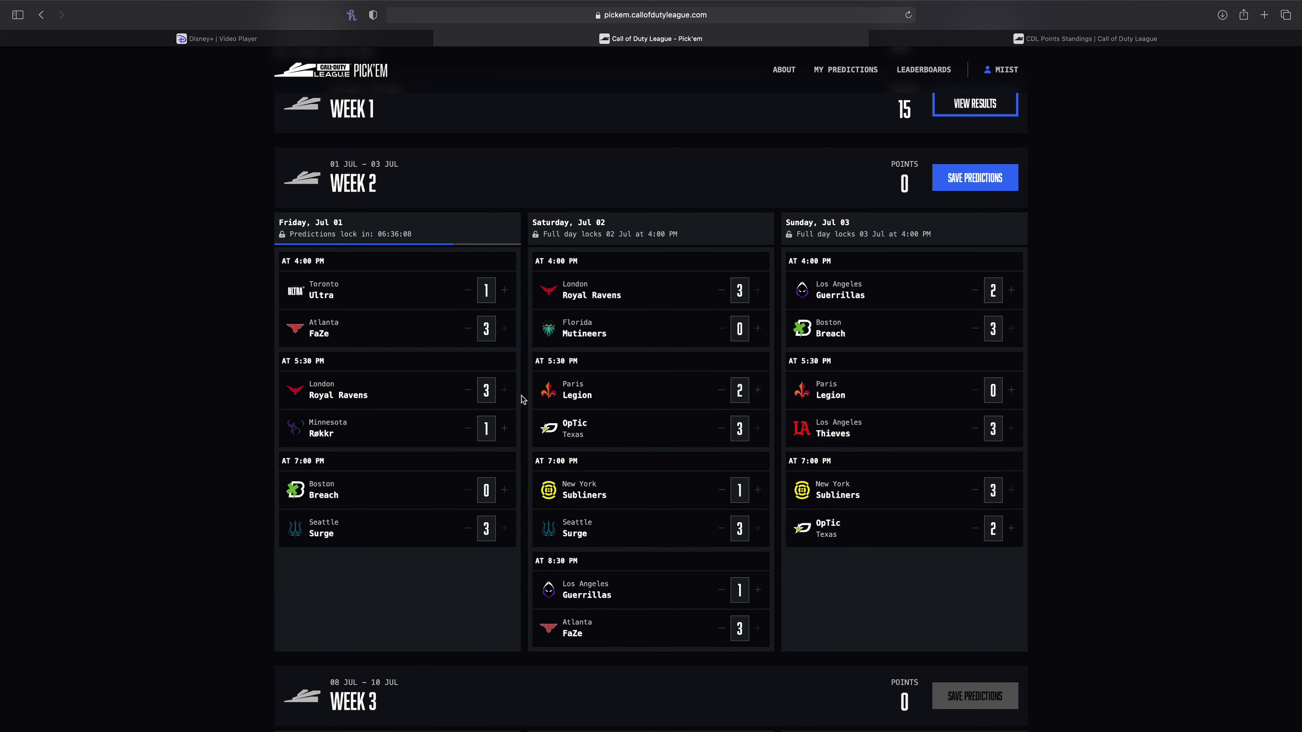
{"action": "left_click", "coordinate": [991, 186]}
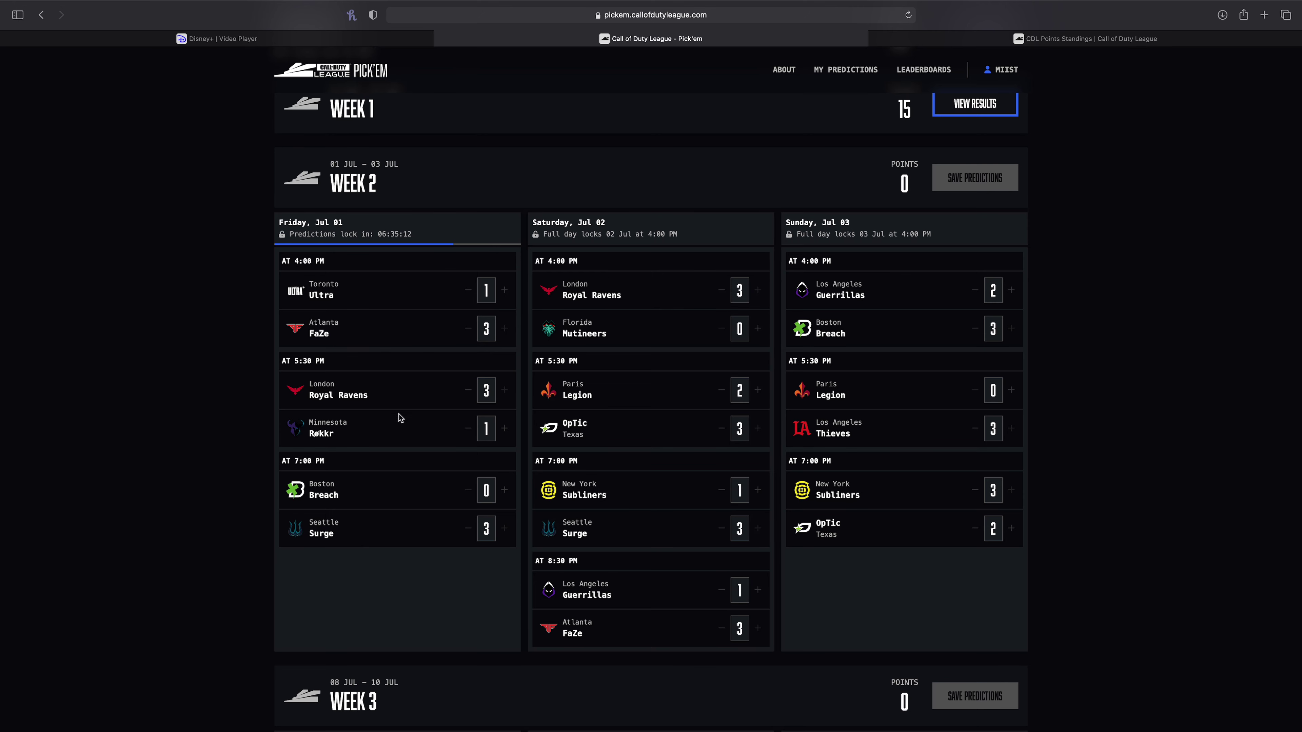
{"action": "left_click", "coordinate": [1102, 39]}
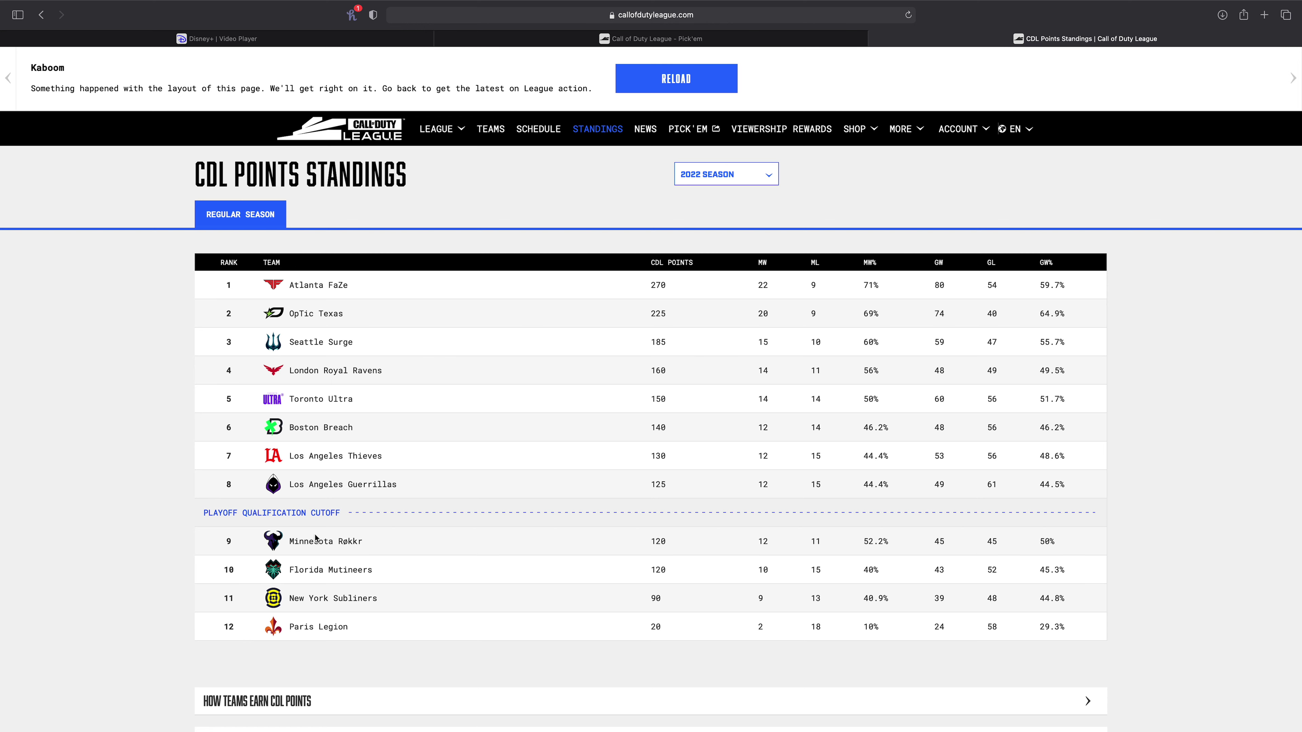
{"action": "left_click", "coordinate": [695, 41]}
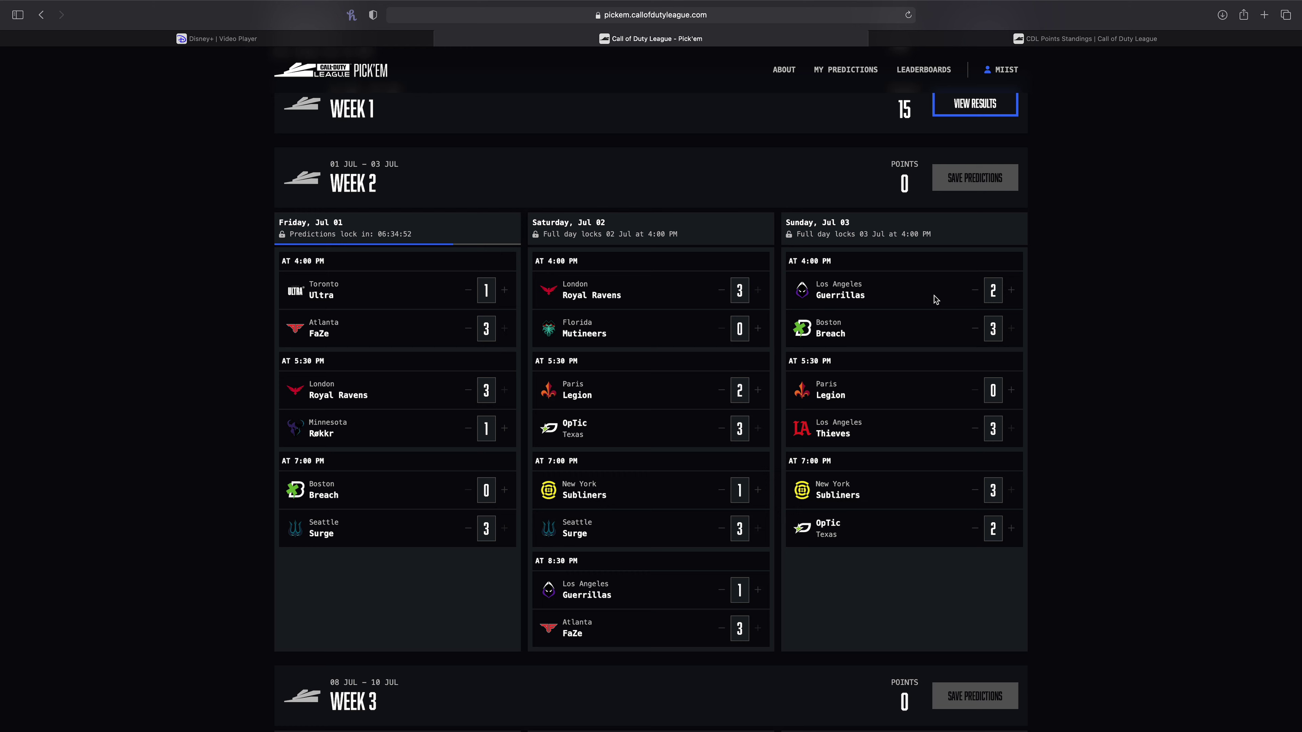
{"action": "key", "text": "ctrl+Tab"}
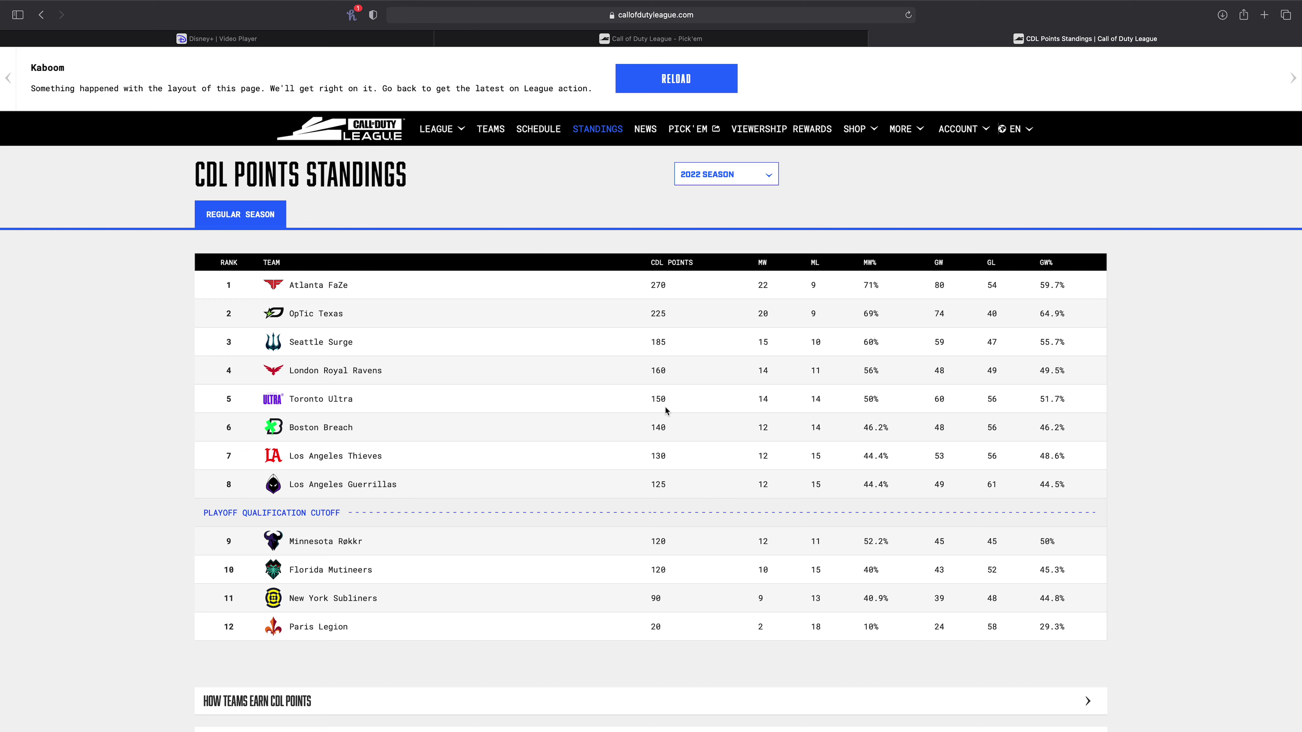
{"action": "left_click", "coordinate": [757, 40]}
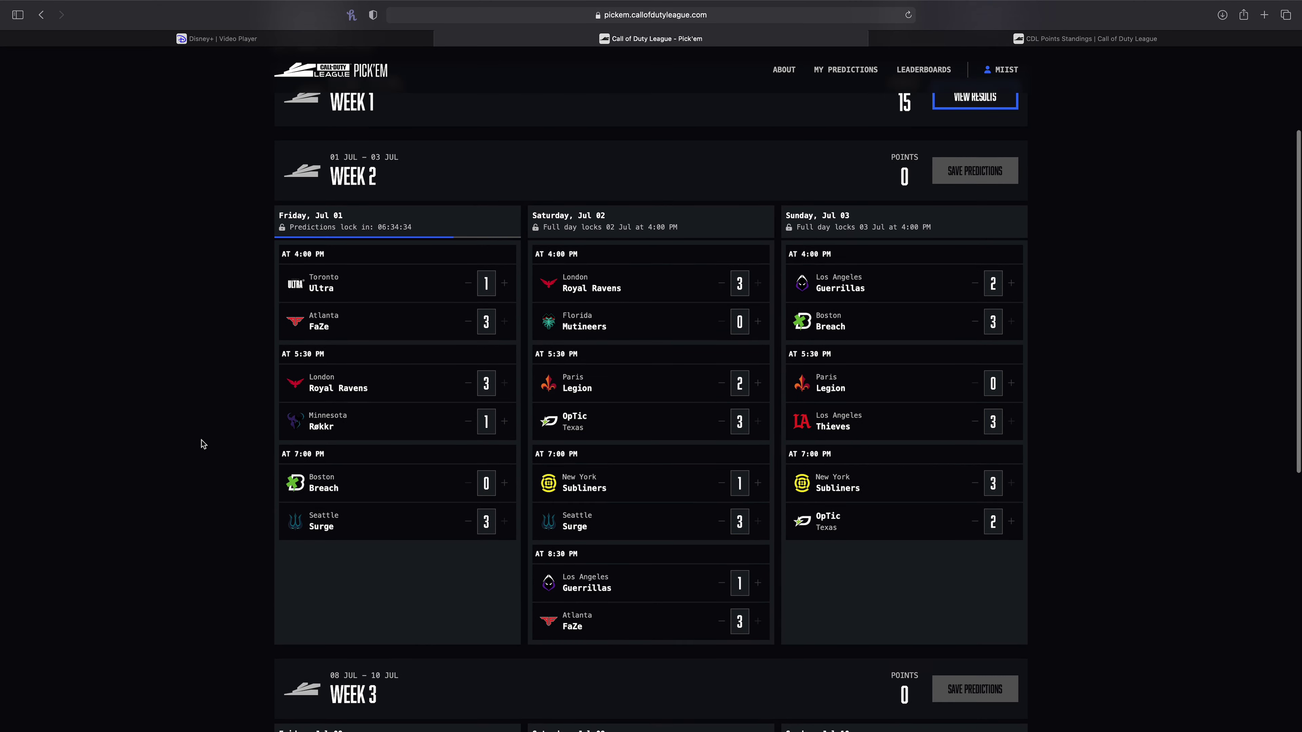
{"action": "scroll", "coordinate": [202, 444], "scroll_direction": "down", "scroll_amount": 3}
{"action": "scroll", "coordinate": [202, 444], "scroll_direction": "up", "scroll_amount": 2}
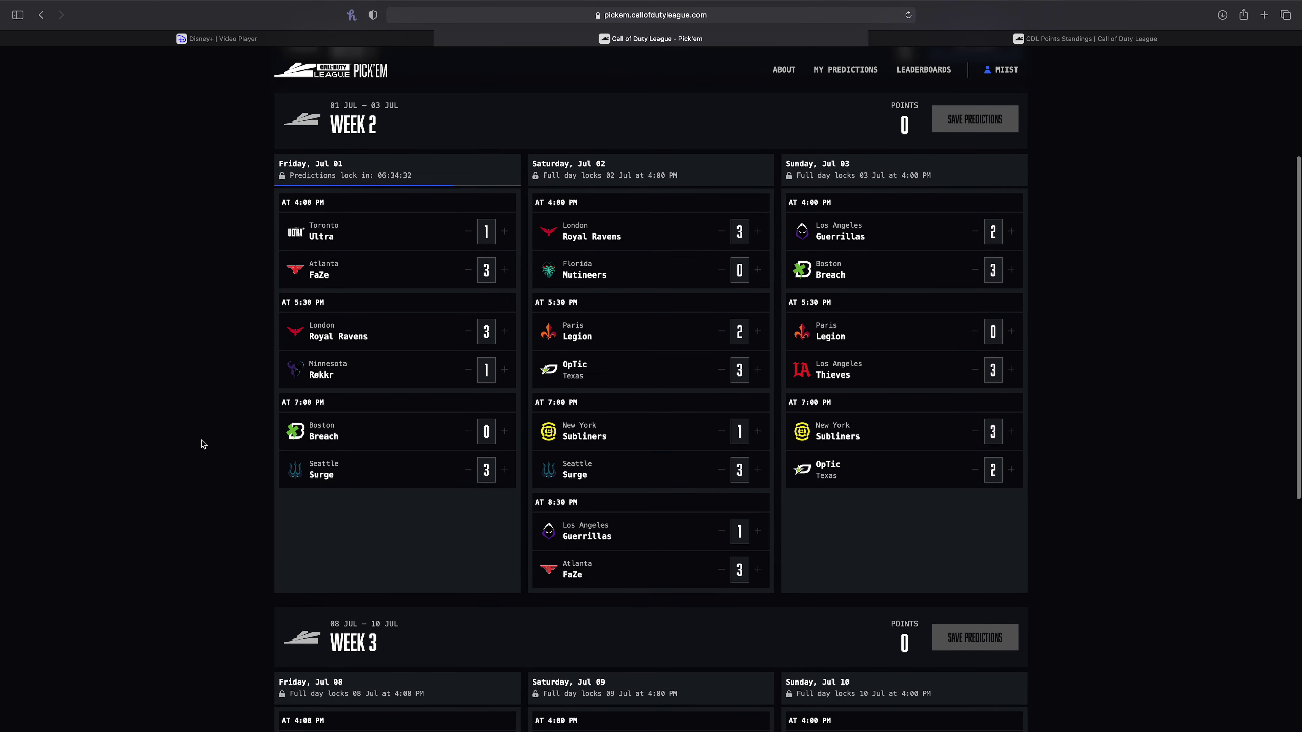